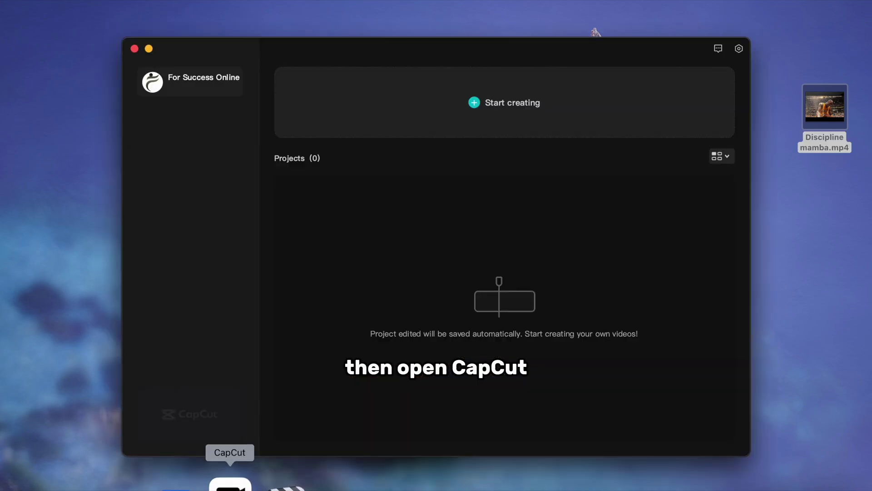
Step: Create a new project, import Discipline mamba.mp4, add it to the timeline and play it
{"action": "left_click", "coordinate": [508, 106]}
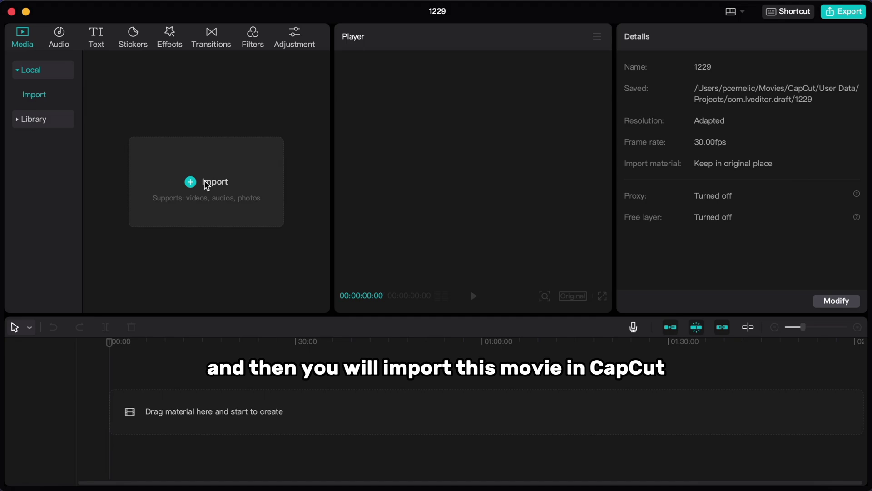
{"action": "left_click", "coordinate": [205, 183]}
{"action": "left_click", "coordinate": [332, 168]}
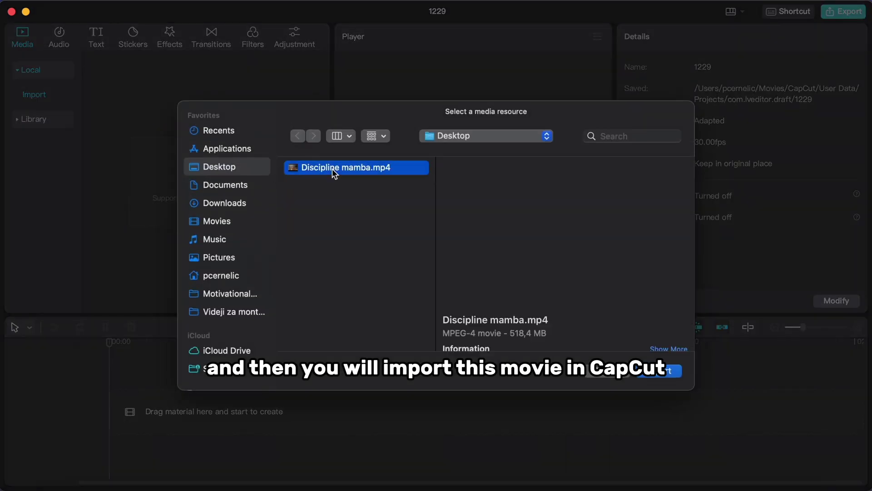
{"action": "left_click", "coordinate": [654, 375]}
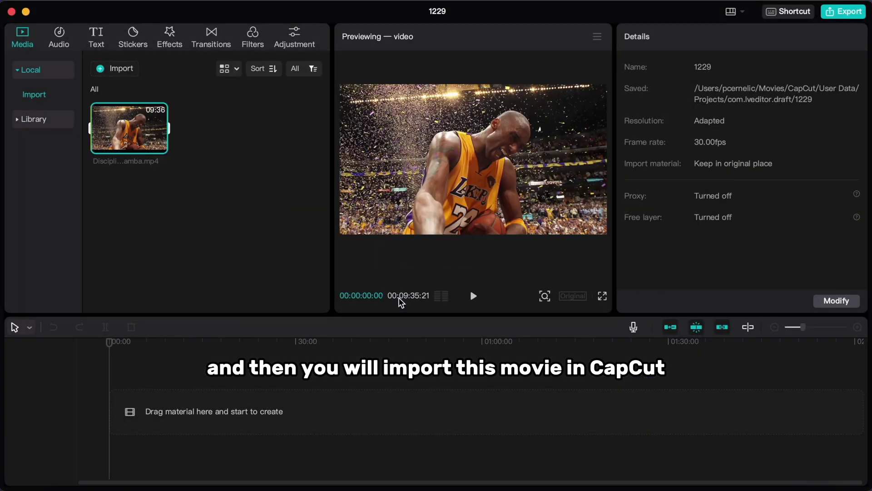
{"action": "left_click_drag", "start_coordinate": [135, 130], "coordinate": [122, 410]}
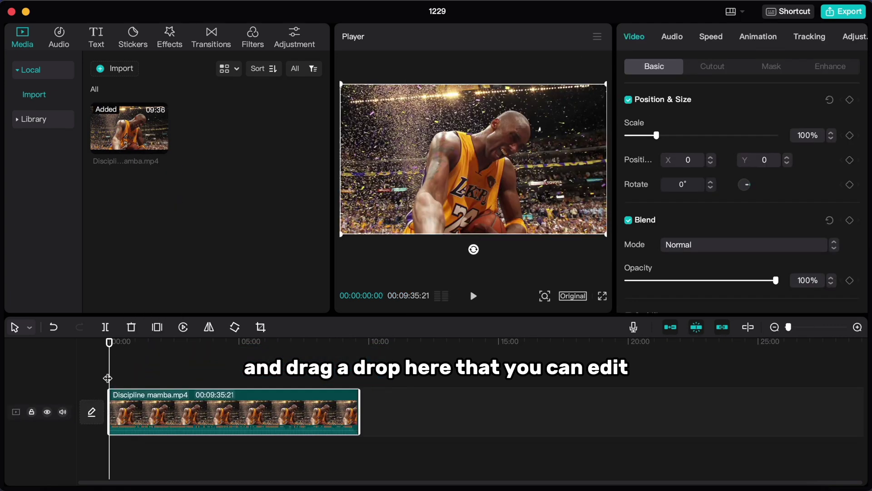
{"action": "key", "text": "space"}
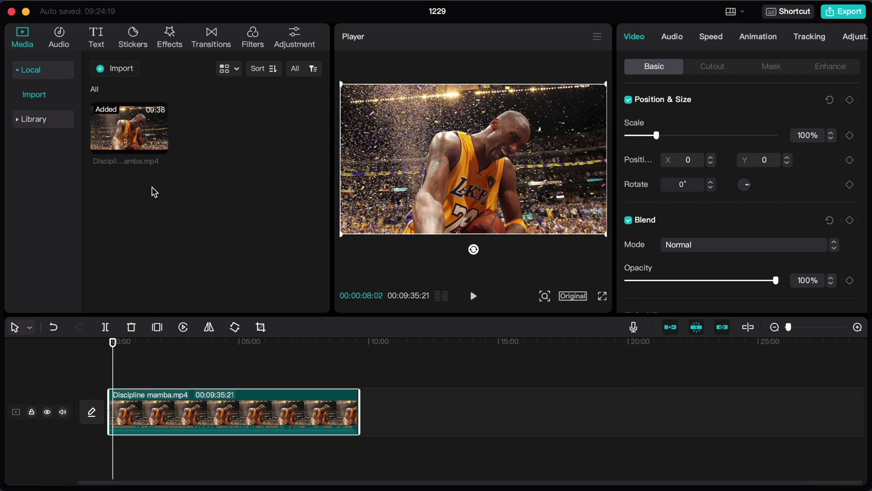
Step: Run Auto captions in English on the clip's speech
{"action": "left_click", "coordinate": [96, 41]}
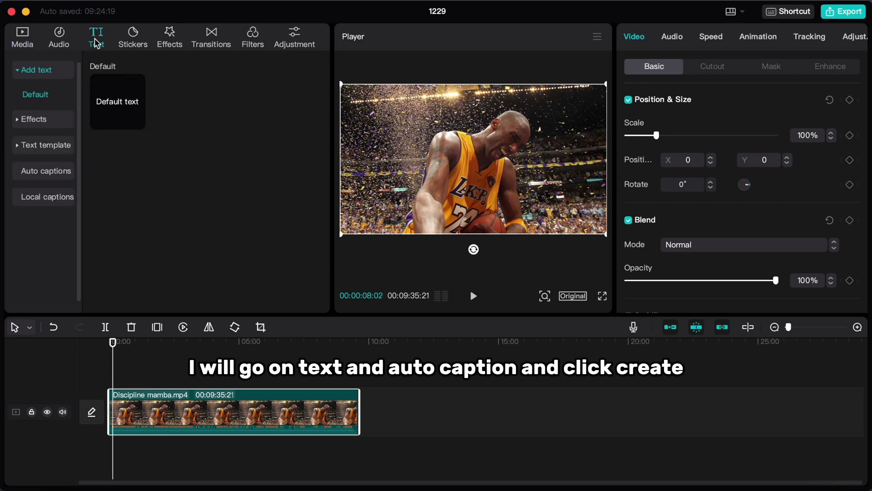
{"action": "left_click", "coordinate": [48, 171]}
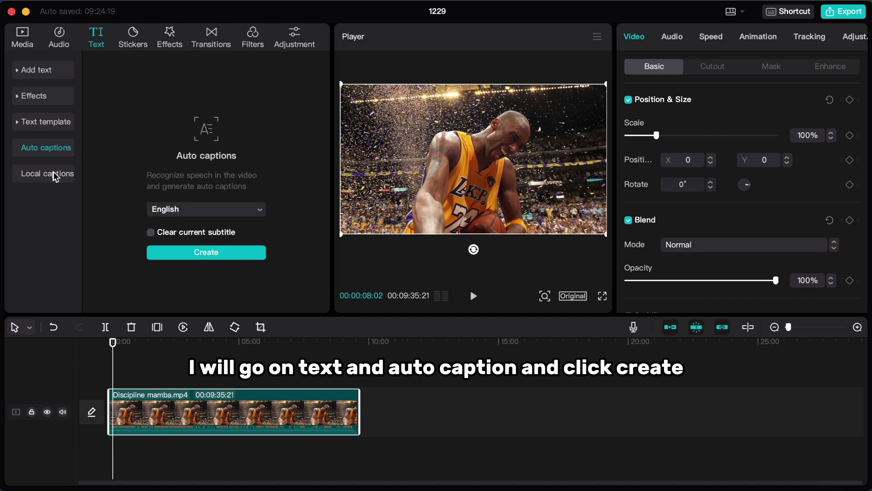
{"action": "left_click", "coordinate": [209, 252]}
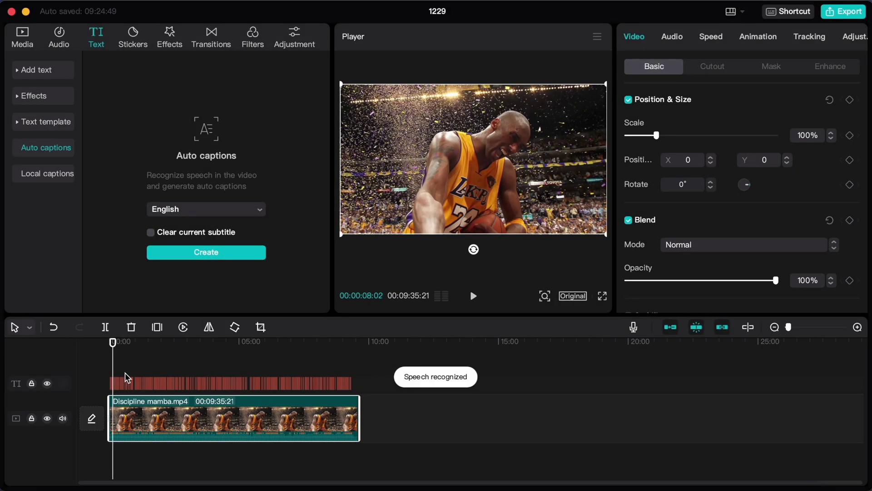
{"action": "scroll", "coordinate": [152, 377], "scroll_direction": "up", "scroll_amount": 2}
{"action": "scroll", "coordinate": [151, 377], "scroll_direction": "up", "scroll_amount": 2}
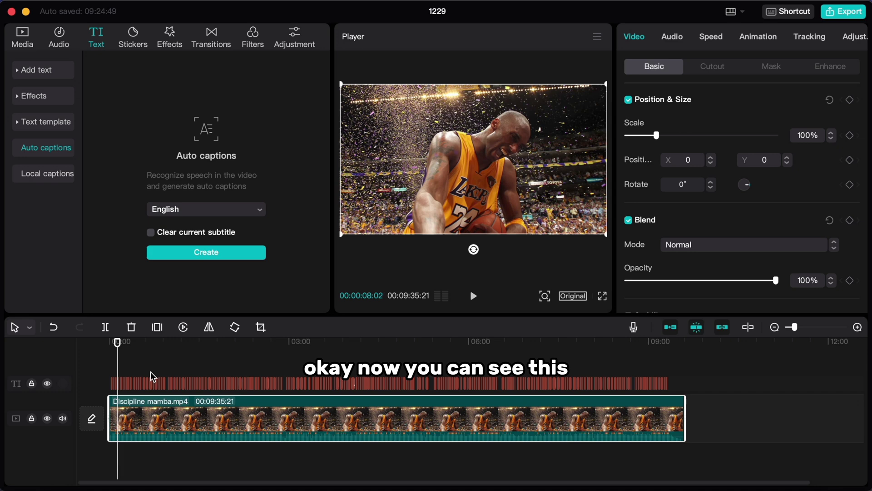
{"action": "scroll", "coordinate": [130, 380], "scroll_direction": "up", "scroll_amount": 2}
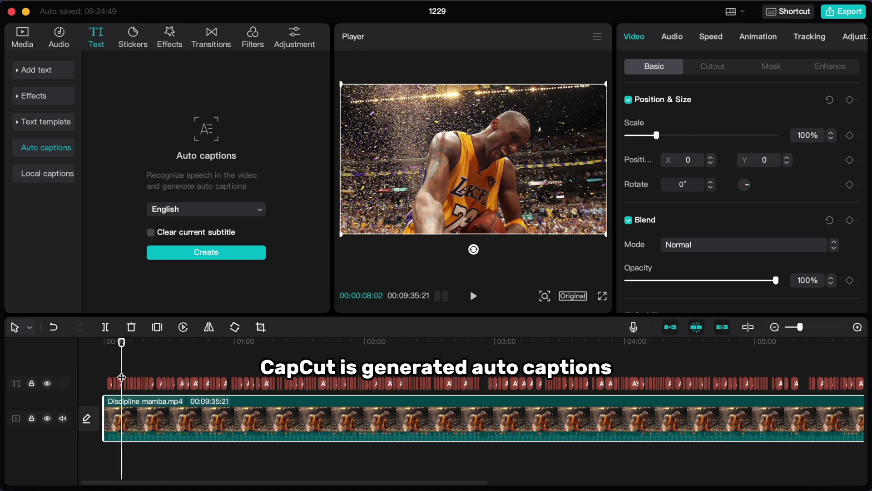
{"action": "scroll", "coordinate": [122, 379], "scroll_direction": "up", "scroll_amount": 2}
{"action": "scroll", "coordinate": [121, 380], "scroll_direction": "up", "scroll_amount": 2}
{"action": "scroll", "coordinate": [132, 377], "scroll_direction": "up", "scroll_amount": 2}
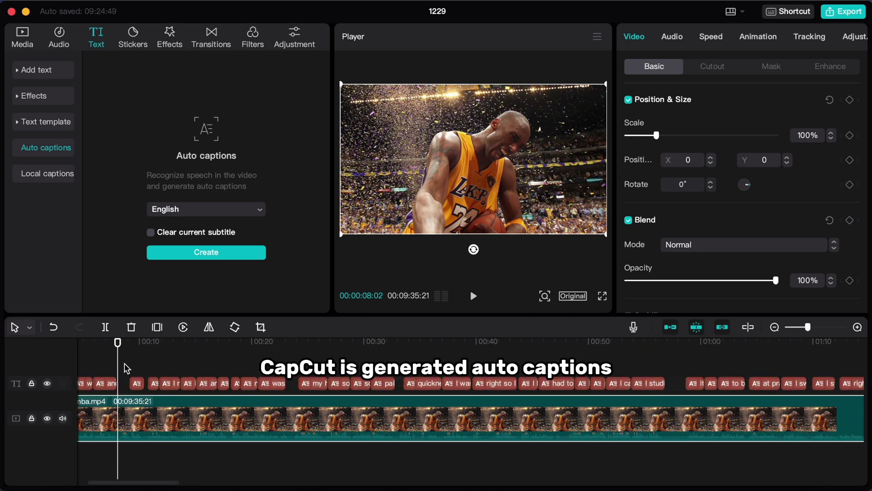
{"action": "scroll", "coordinate": [133, 378], "scroll_direction": "left", "scroll_amount": 2}
Step: Give all captions the white text preset, the Rubik font and font size 8
{"action": "left_click", "coordinate": [147, 368]}
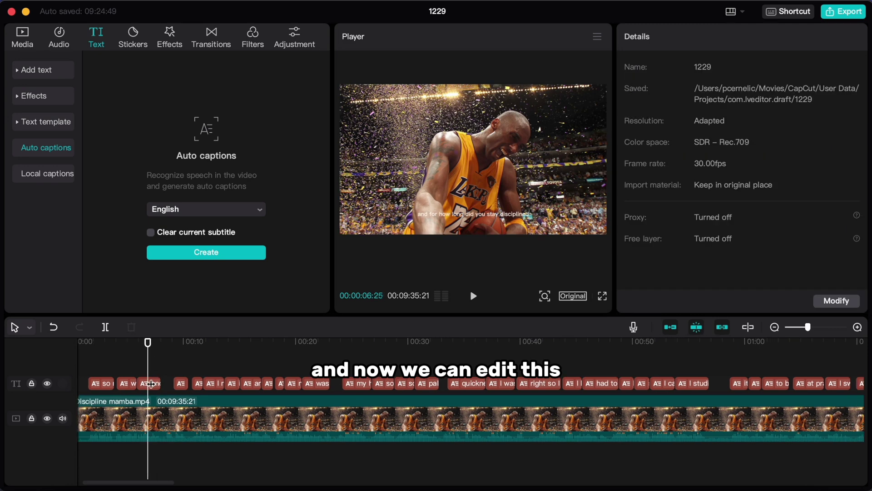
{"action": "left_click", "coordinate": [152, 383]}
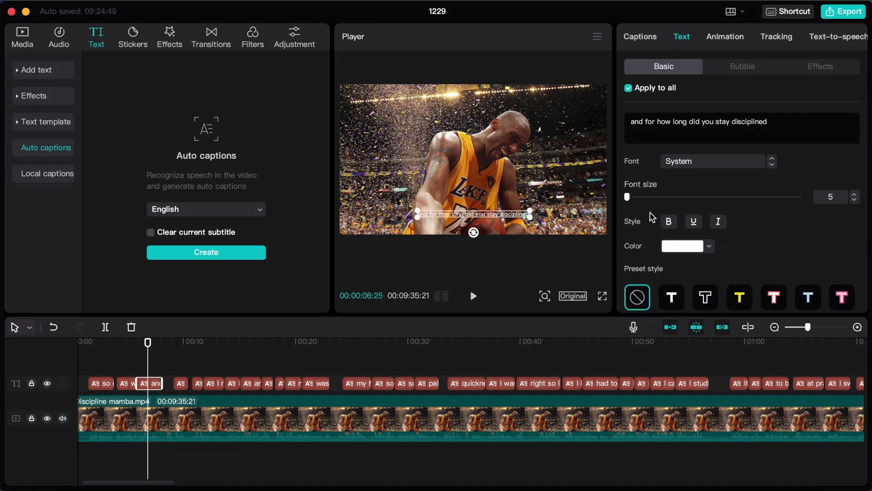
{"action": "left_click", "coordinate": [671, 299]}
{"action": "scroll", "coordinate": [682, 298], "scroll_direction": "down", "scroll_amount": 2}
{"action": "scroll", "coordinate": [685, 296], "scroll_direction": "down", "scroll_amount": 2}
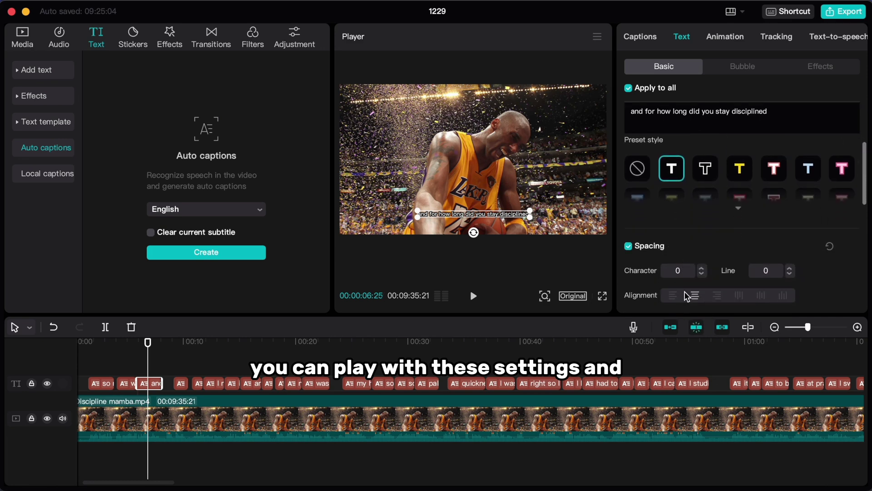
{"action": "scroll", "coordinate": [686, 296], "scroll_direction": "up", "scroll_amount": 2}
{"action": "scroll", "coordinate": [686, 296], "scroll_direction": "up", "scroll_amount": 2}
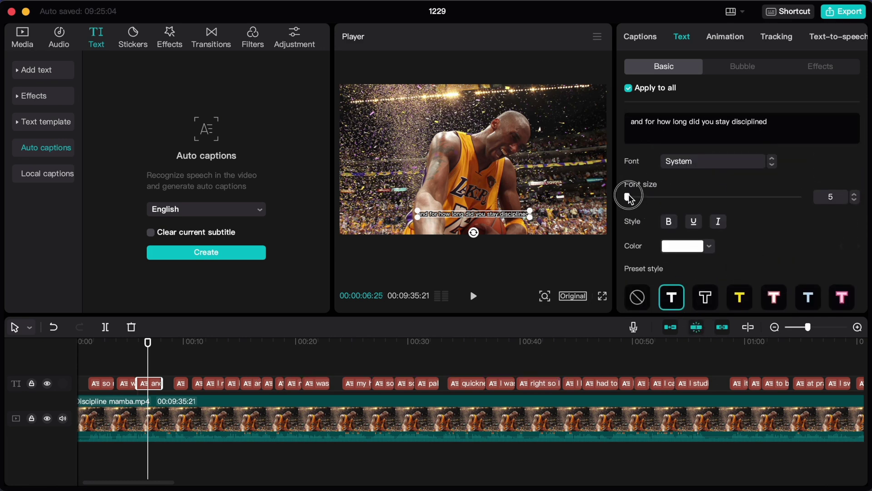
{"action": "left_click_drag", "start_coordinate": [630, 197], "coordinate": [630, 197]}
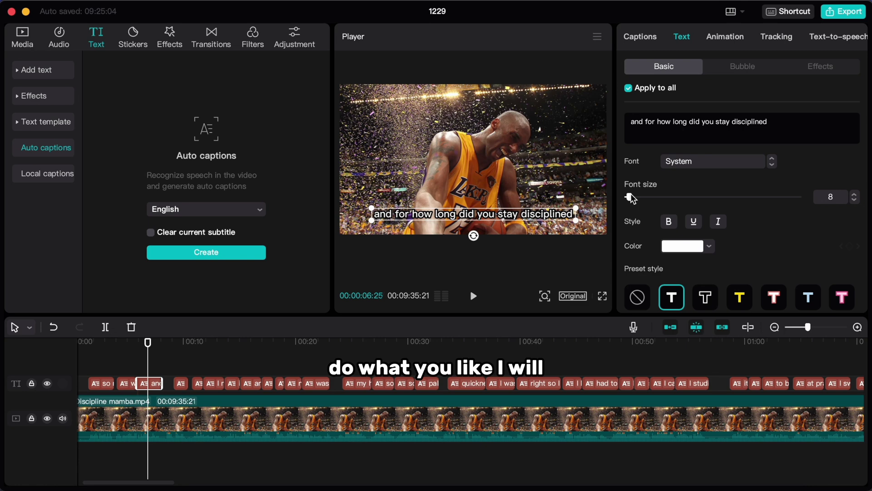
{"action": "left_click", "coordinate": [669, 164]}
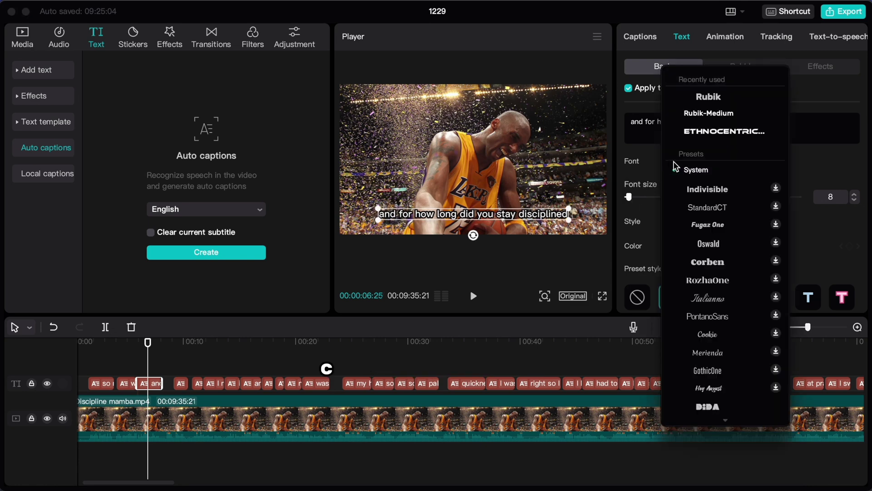
{"action": "left_click", "coordinate": [697, 95]}
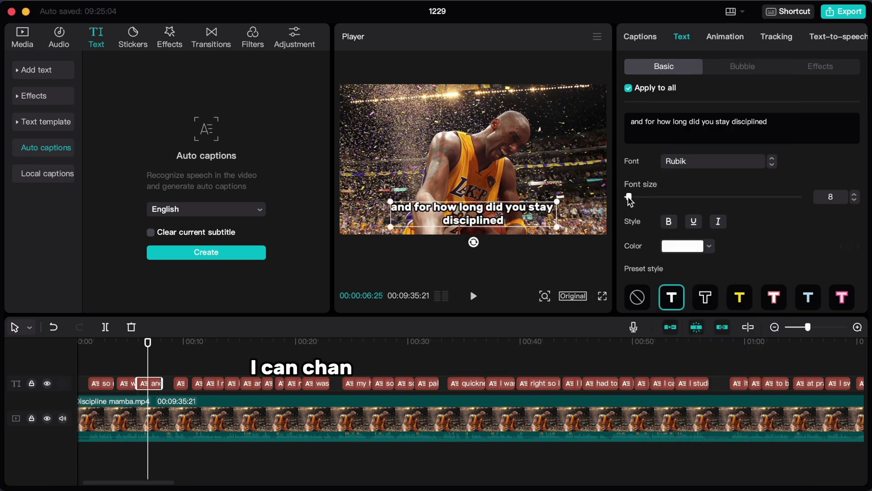
{"action": "left_click_drag", "start_coordinate": [628, 197], "coordinate": [628, 198]}
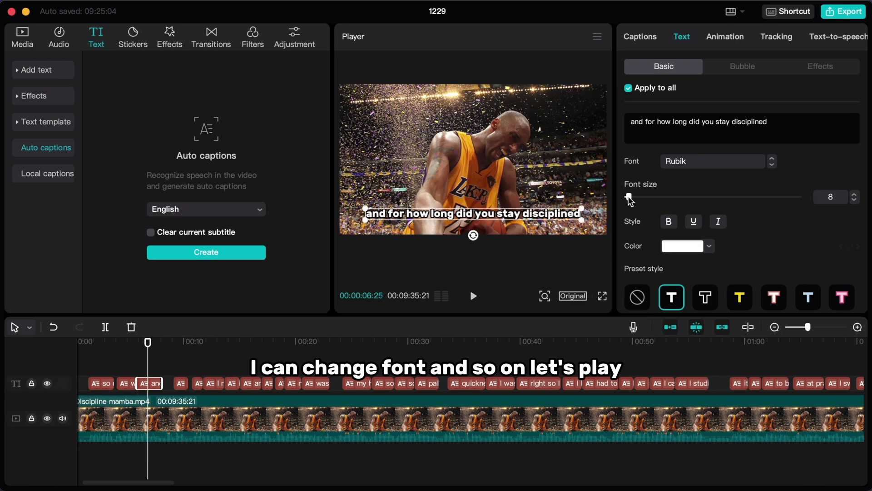
{"action": "left_click", "coordinate": [85, 360]}
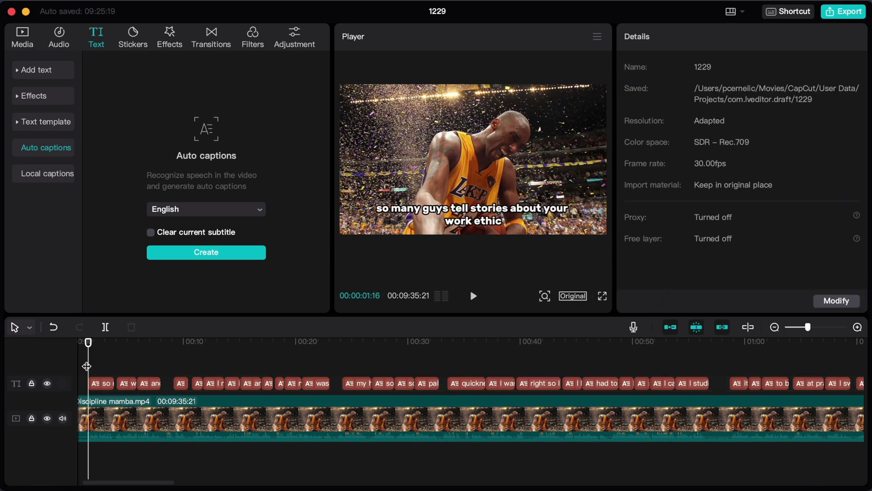
{"action": "scroll", "coordinate": [90, 360], "scroll_direction": "left", "scroll_amount": 2}
{"action": "key", "text": "space"}
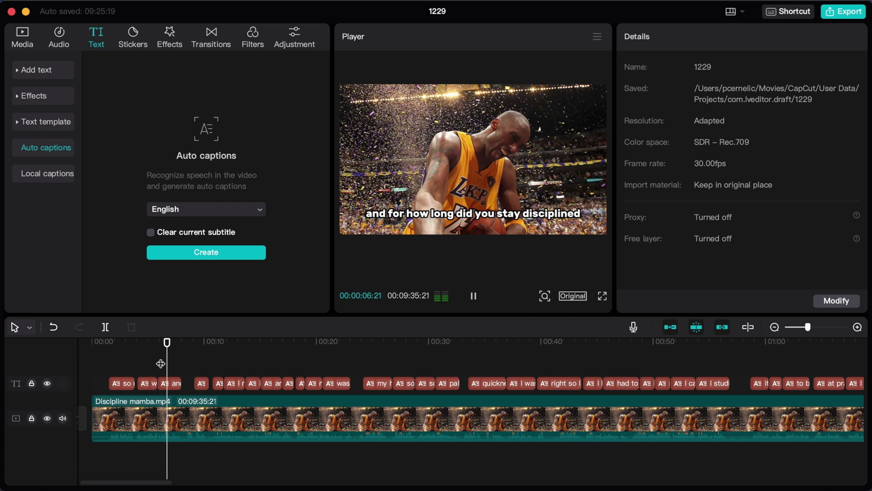
{"action": "key", "text": "space"}
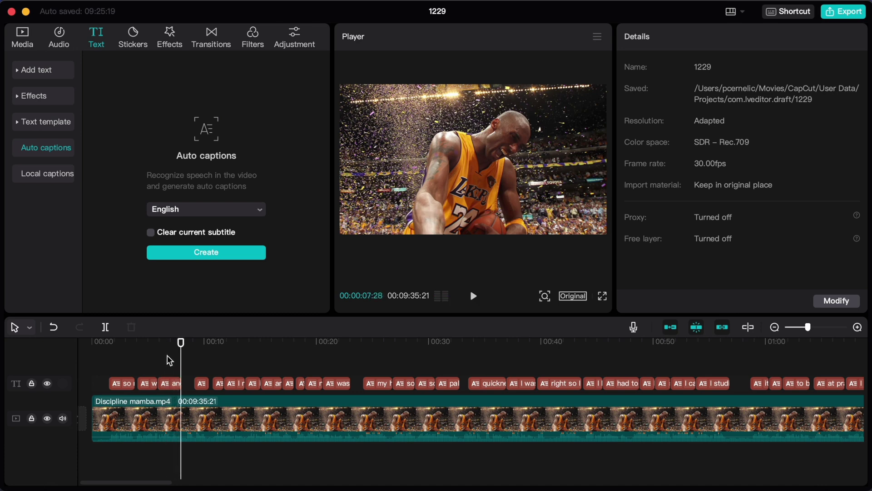
{"action": "scroll", "coordinate": [167, 360], "scroll_direction": "down", "scroll_amount": 2}
{"action": "scroll", "coordinate": [169, 360], "scroll_direction": "down", "scroll_amount": 2}
{"action": "scroll", "coordinate": [169, 360], "scroll_direction": "down", "scroll_amount": 2}
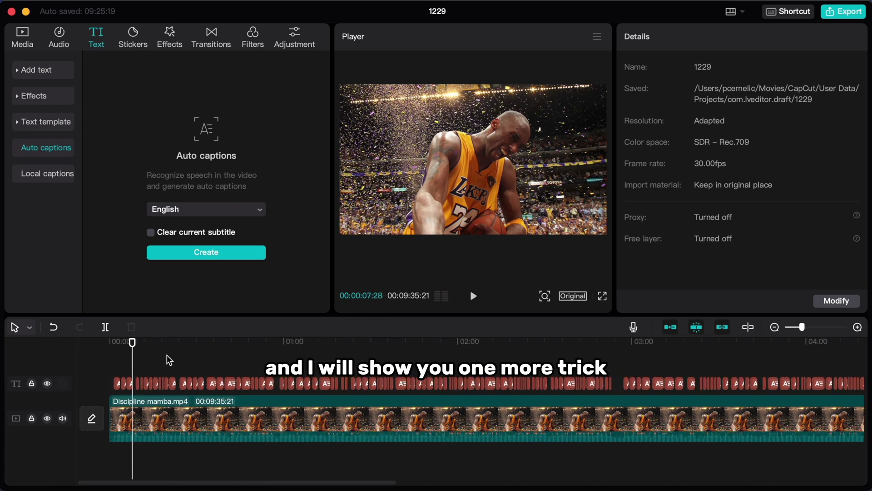
{"action": "scroll", "coordinate": [169, 361], "scroll_direction": "down", "scroll_amount": 2}
{"action": "scroll", "coordinate": [167, 368], "scroll_direction": "down", "scroll_amount": 2}
{"action": "scroll", "coordinate": [177, 375], "scroll_direction": "down", "scroll_amount": 2}
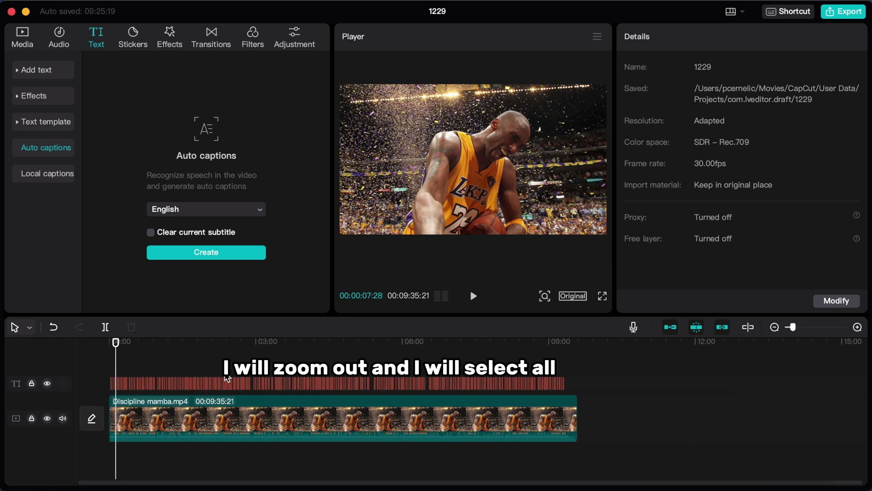
Step: Apply the Type 1 In animation to all selected caption clips
{"action": "left_click_drag", "start_coordinate": [583, 386], "coordinate": [104, 382]}
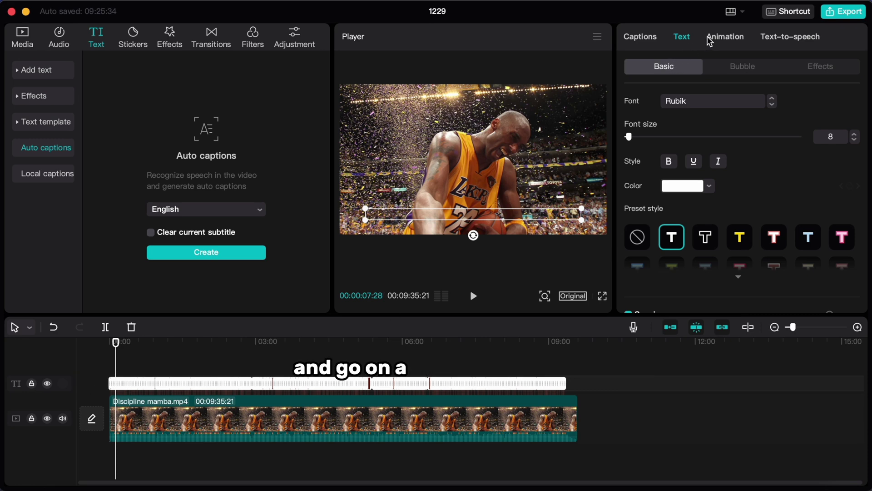
{"action": "left_click", "coordinate": [723, 41]}
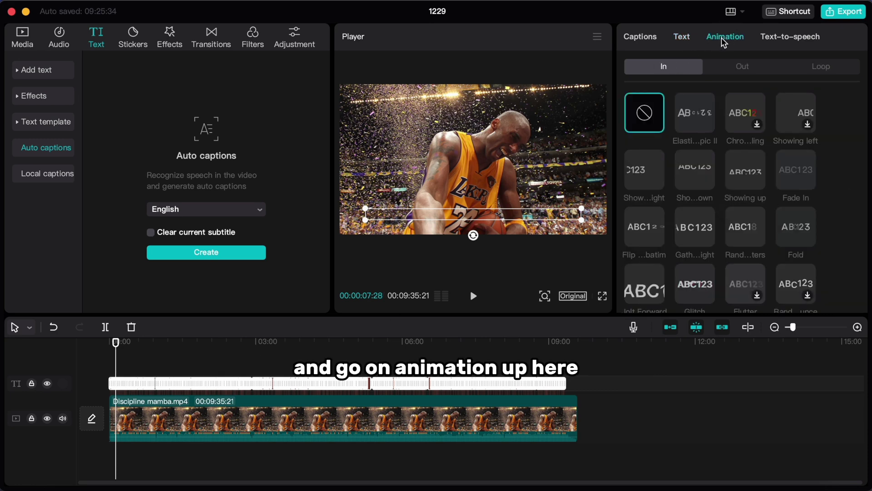
{"action": "scroll", "coordinate": [687, 250], "scroll_direction": "down", "scroll_amount": 5}
{"action": "scroll", "coordinate": [687, 249], "scroll_direction": "down", "scroll_amount": 5}
{"action": "scroll", "coordinate": [687, 249], "scroll_direction": "down", "scroll_amount": 5}
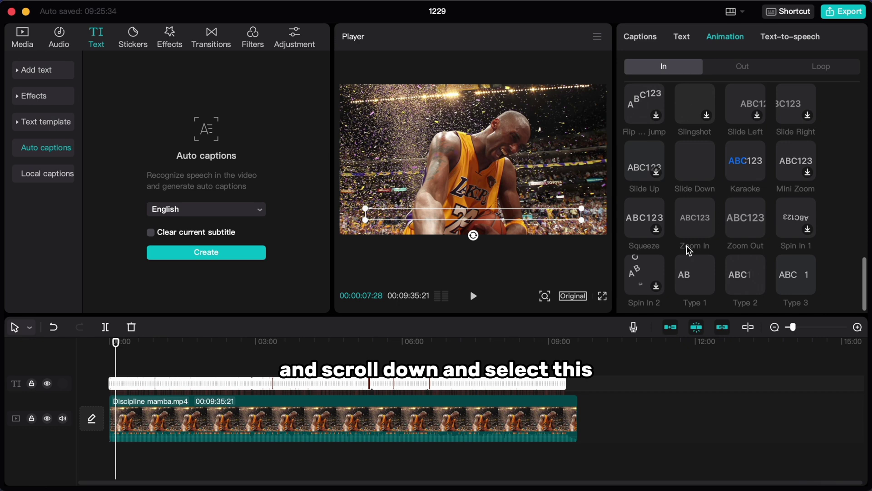
{"action": "scroll", "coordinate": [687, 250], "scroll_direction": "down", "scroll_amount": 1}
{"action": "left_click", "coordinate": [690, 274]}
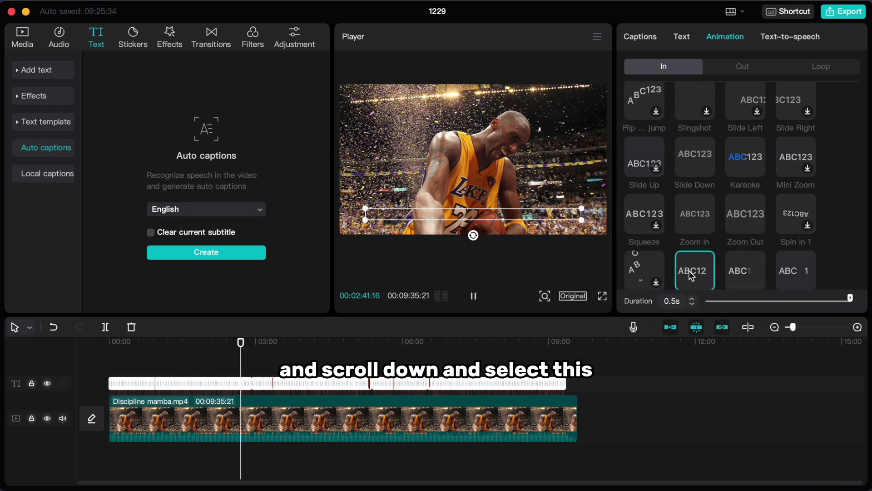
Step: Play the video from around 01:39 to preview the animated captions
{"action": "left_click", "coordinate": [232, 358]}
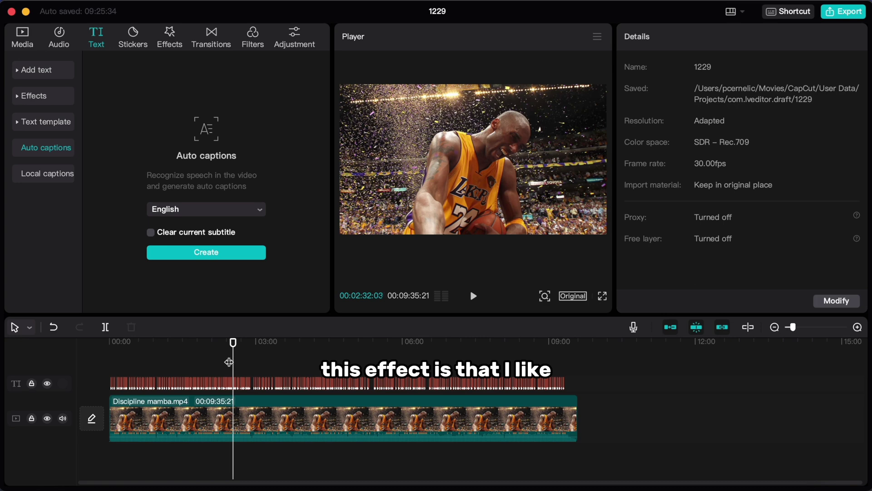
{"action": "scroll", "coordinate": [230, 365], "scroll_direction": "up", "scroll_amount": 2}
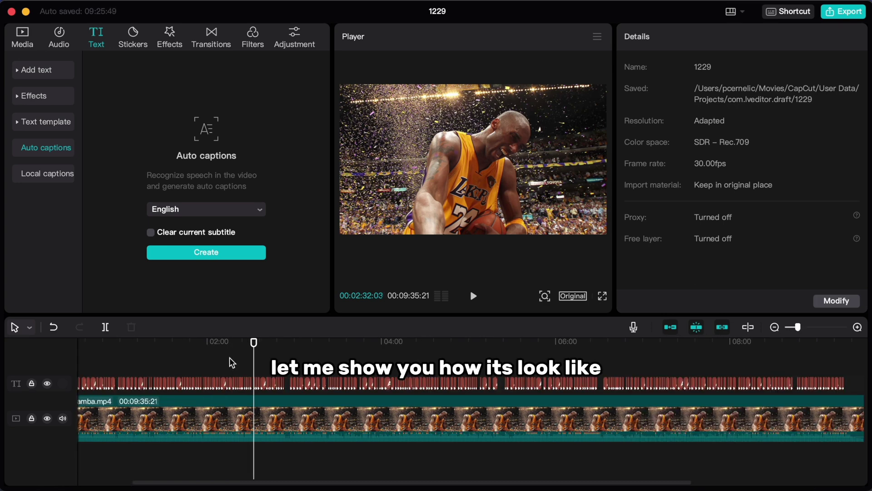
{"action": "left_click", "coordinate": [176, 365]}
{"action": "key", "text": "space"}
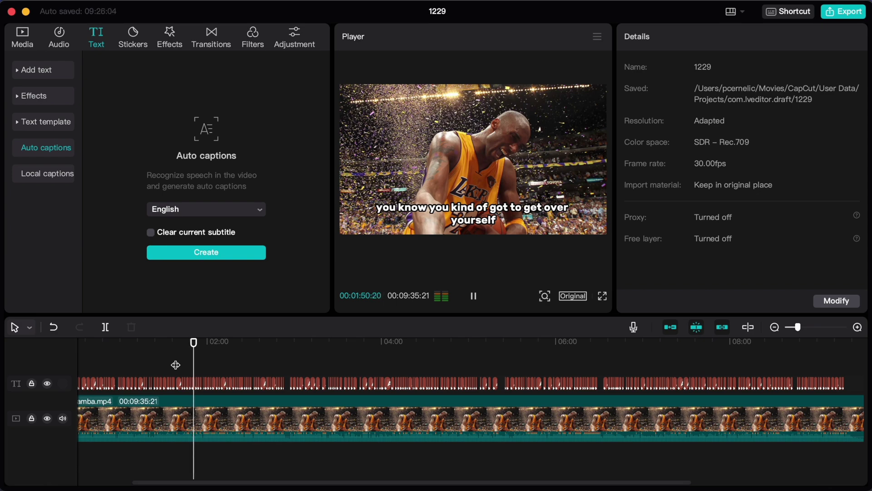
Step: Export the video titled 'mamba' with HEVC codec at 30fps, then dismiss the completion notice
{"action": "left_click", "coordinate": [843, 12]}
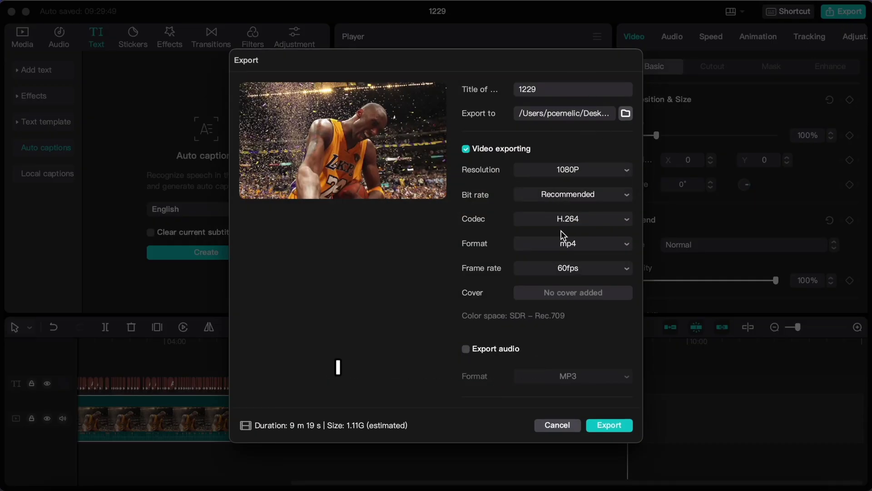
{"action": "key", "text": "BackSpace"}
{"action": "type", "text": "mamba"}
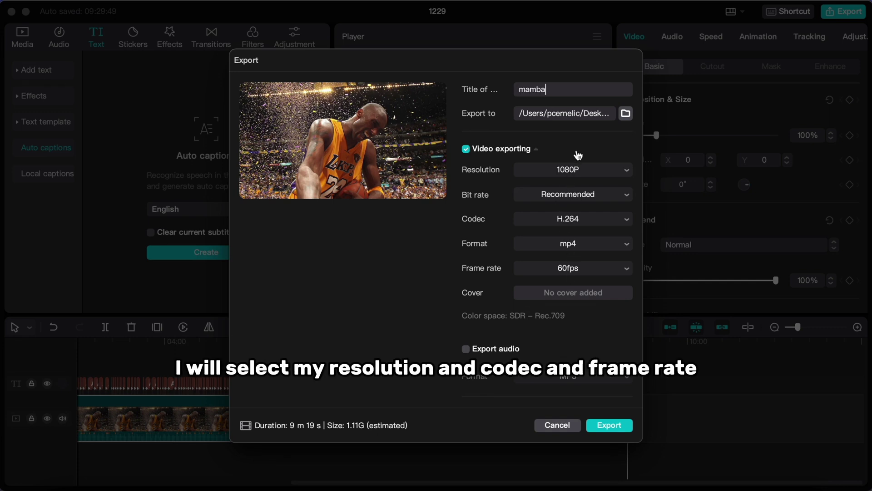
{"action": "left_click", "coordinate": [575, 218]}
{"action": "left_click", "coordinate": [555, 286]}
{"action": "left_click", "coordinate": [583, 272]}
{"action": "left_click", "coordinate": [556, 324]}
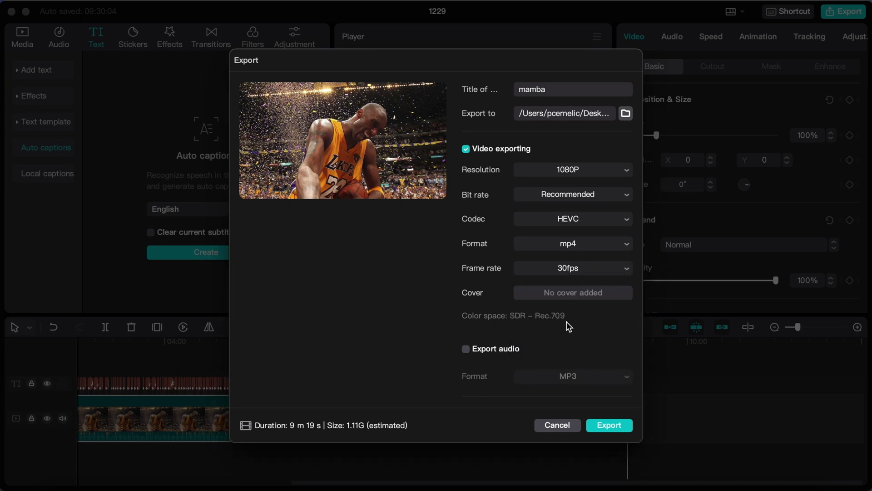
{"action": "left_click", "coordinate": [606, 425]}
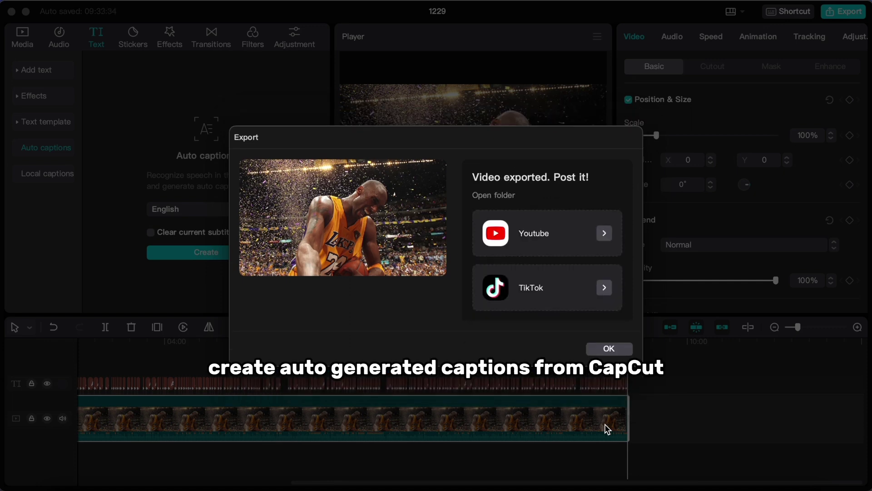
{"action": "left_click", "coordinate": [610, 349]}
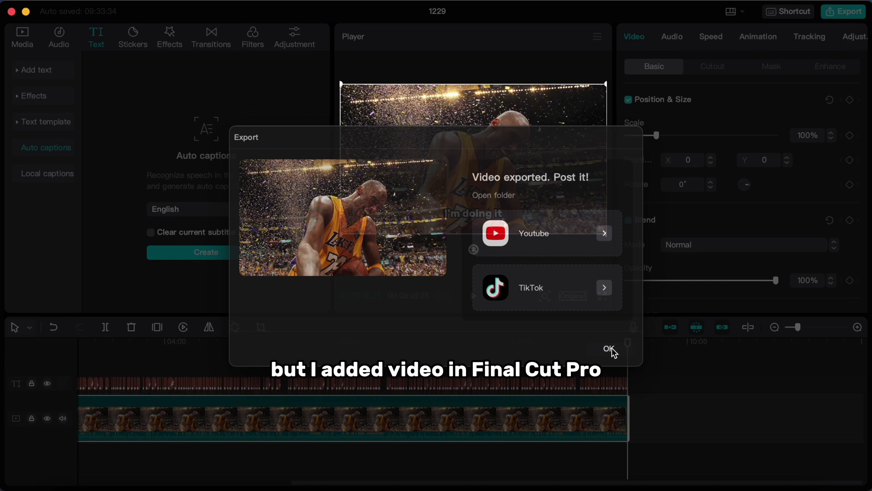
Step: Quit CapCut and play mamba.mp4 from the desktop in QuickTime Player
{"action": "left_click", "coordinate": [12, 15]}
{"action": "double_click", "coordinate": [832, 27]}
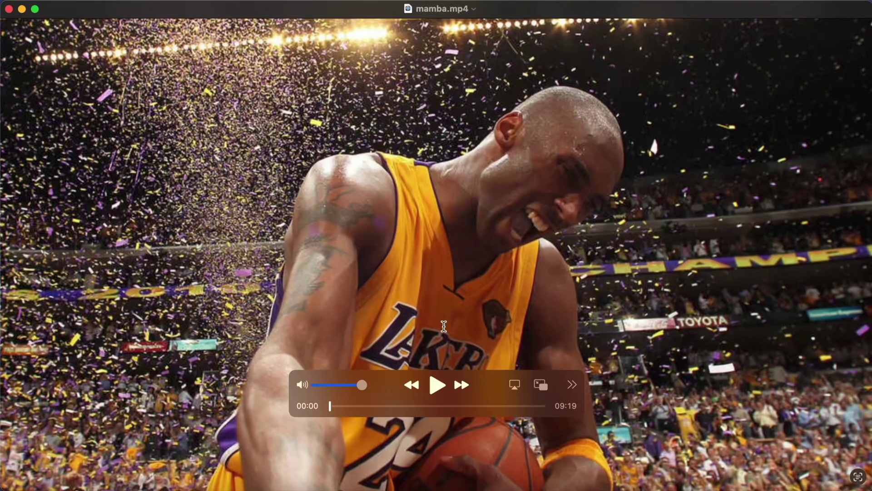
{"action": "key", "text": "space"}
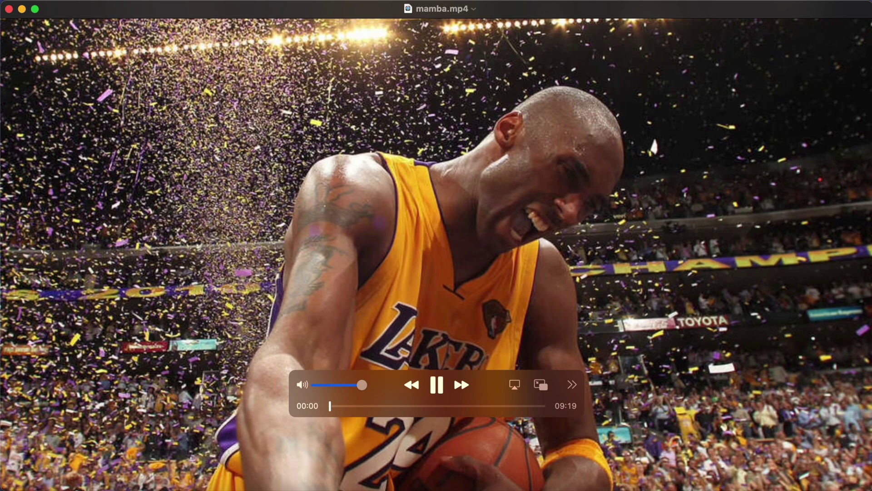